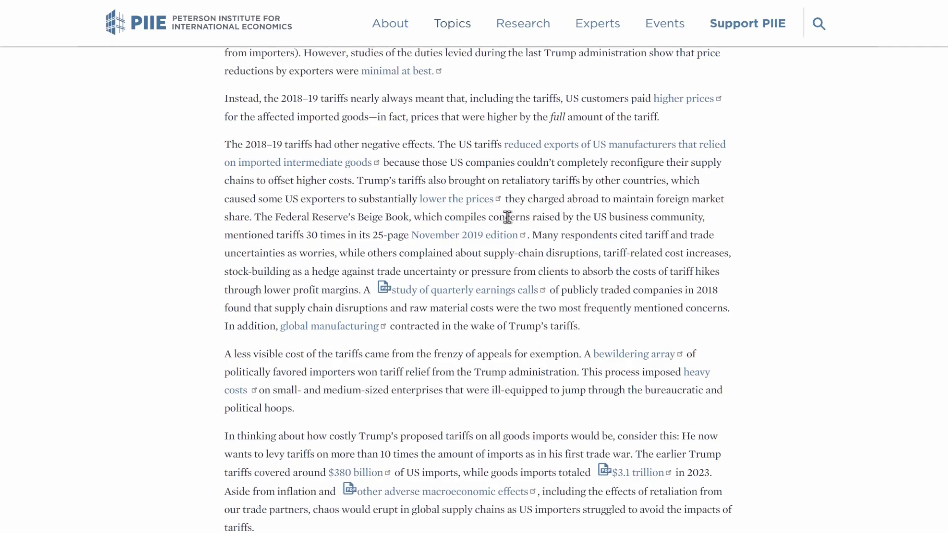
scroll(507, 218, "up", 1)
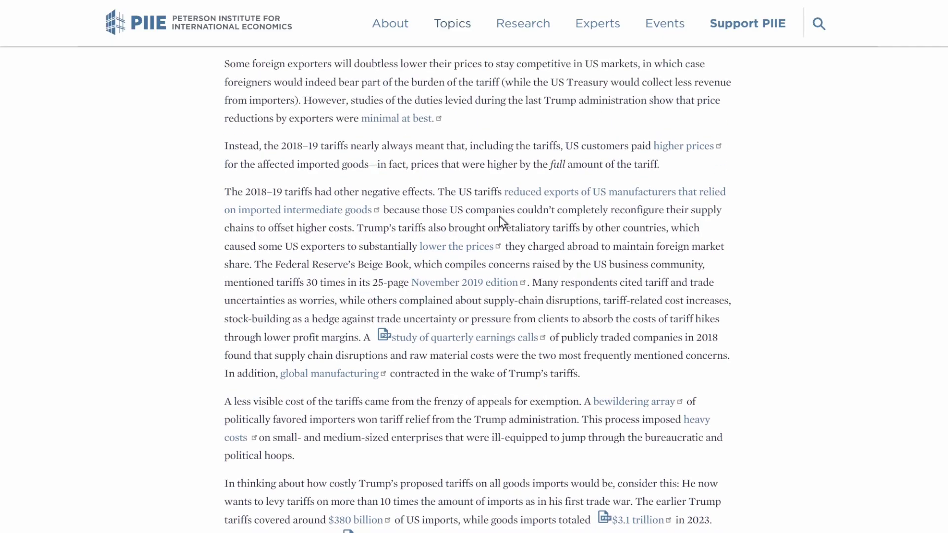
- Highlight the paragraph stating US customers paid the full cost of the 2018–19 tariffs
left_click_drag(226, 146, 237, 145)
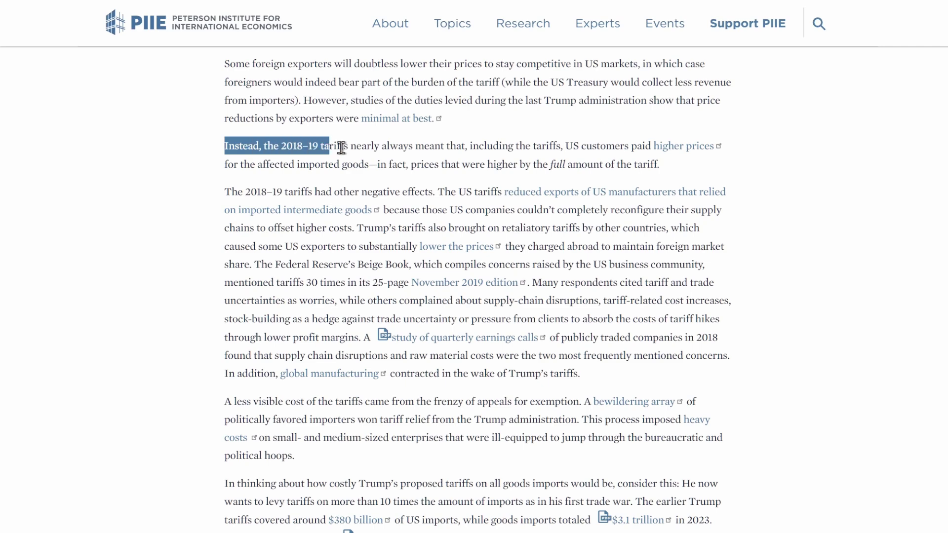
left_click_drag(627, 156, 662, 164)
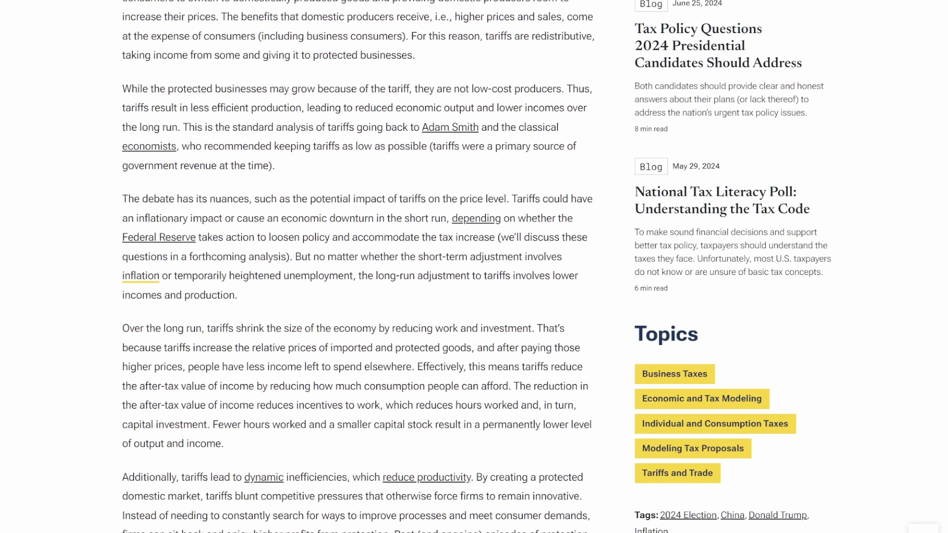
scroll(473, 267, "down", 2)
- Highlight the 'Over the long run, tariffs shrink the economy' paragraph through its higher-prices sentence
left_click_drag(159, 191, 210, 200)
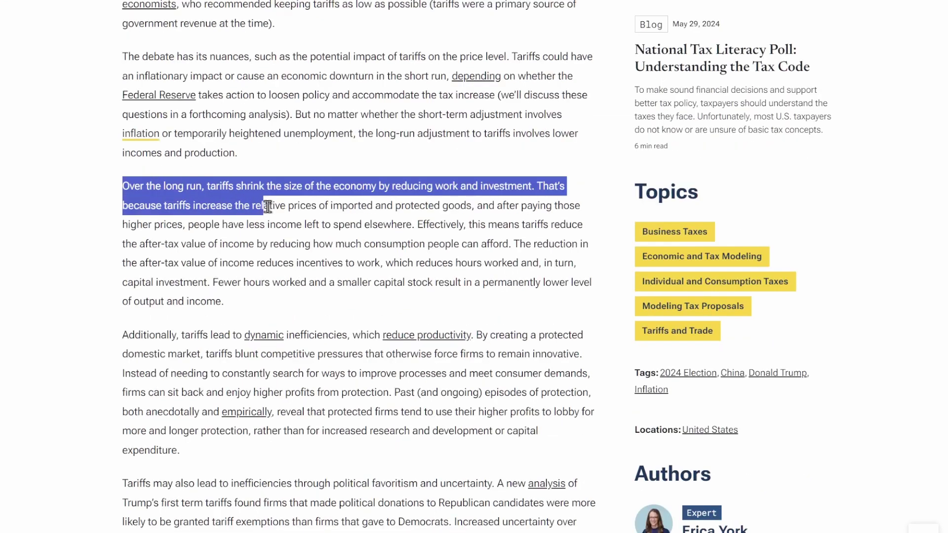
left_click_drag(267, 208, 331, 222)
mouse_move(398, 224)
left_mouse_down()
mouse_move(449, 261)
mouse_move(466, 302)
left_mouse_up()
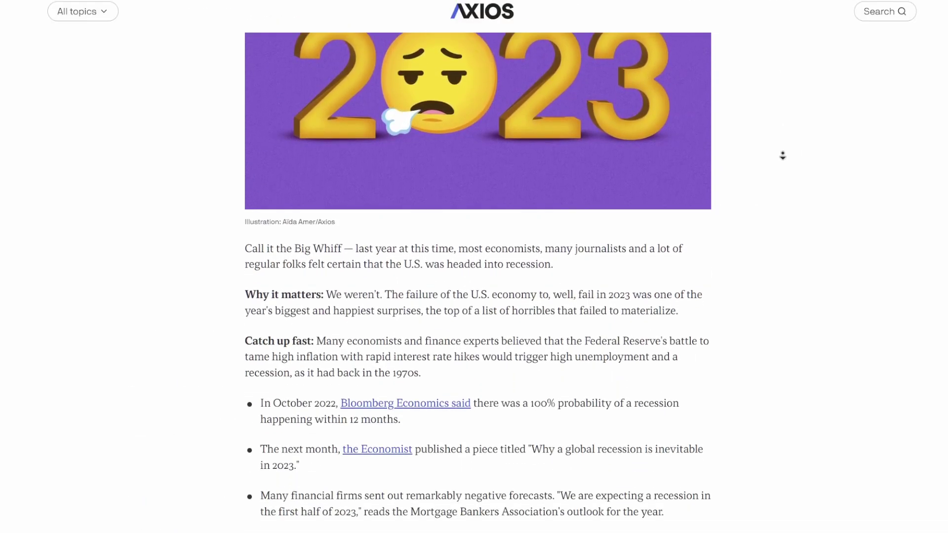
- Highlight the 'Why it matters' paragraph on the U.S. economy avoiding the 2023 recession
middle_click(787, 160)
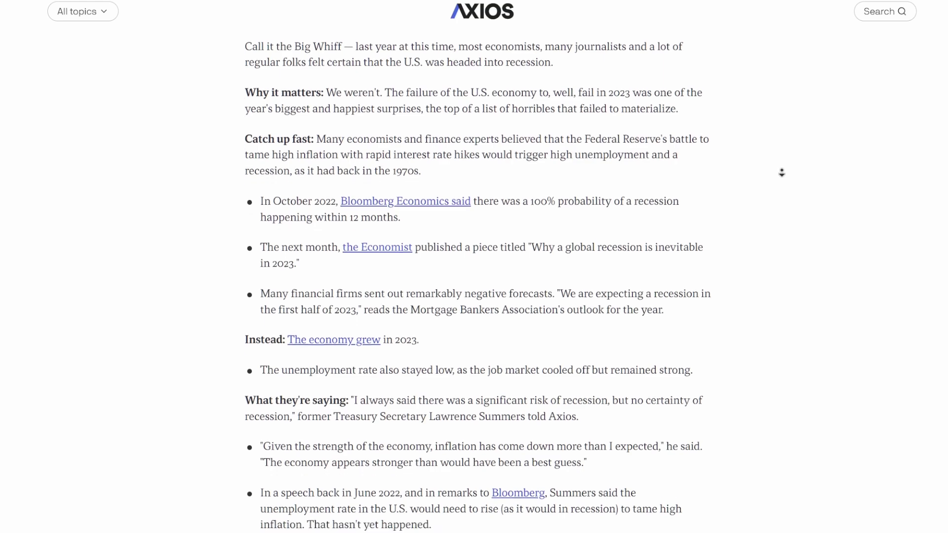
scroll(783, 171, "down", 1)
mouse_move(245, 78)
left_mouse_down()
mouse_move(586, 95)
mouse_move(830, 208)
left_mouse_up()
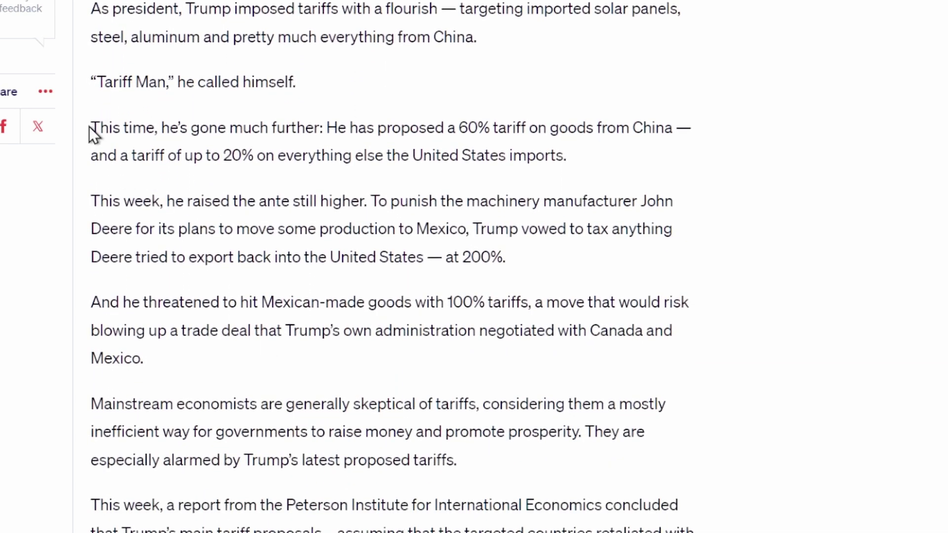
- Highlight the sentence about Trump's proposed 60% tariff on goods from China
mouse_move(90, 128)
left_mouse_down()
mouse_move(409, 133)
mouse_move(563, 153)
left_mouse_up()
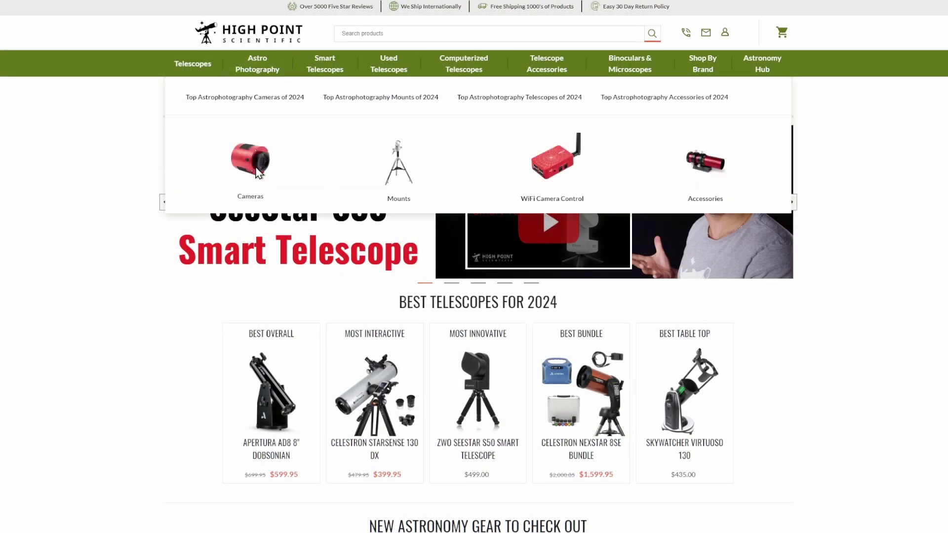
- Show astrophotography cameras, trying ZWO and QHY manufacturer filters before settling on Atik Cameras
left_click(257, 173)
scroll(592, 235, "down", 3)
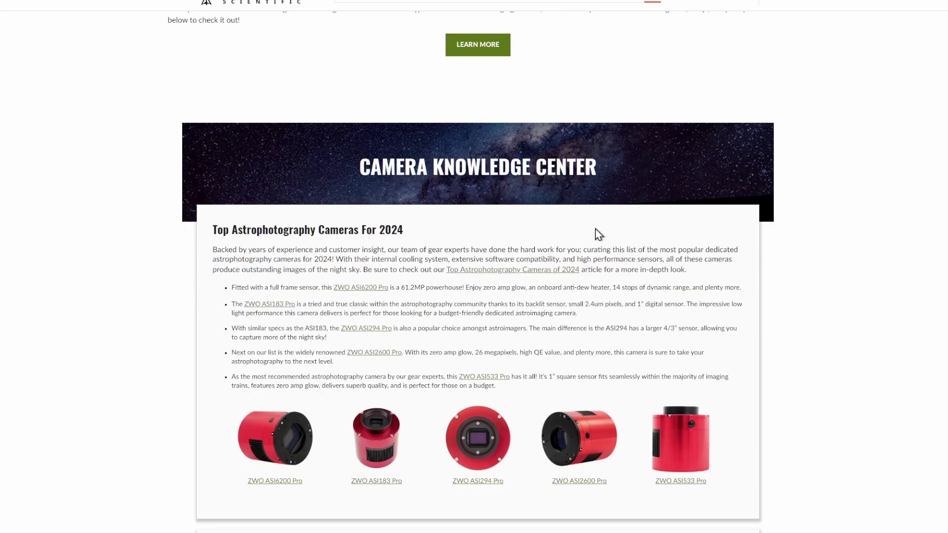
scroll(593, 232, "down", 10)
scroll(593, 232, "up", 2)
scroll(582, 219, "up", 2)
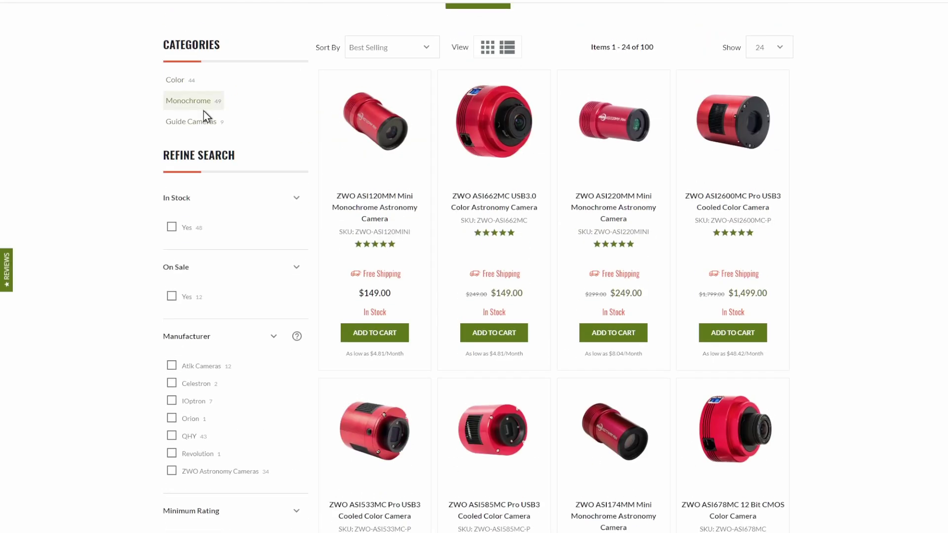
scroll(216, 298, "down", 2)
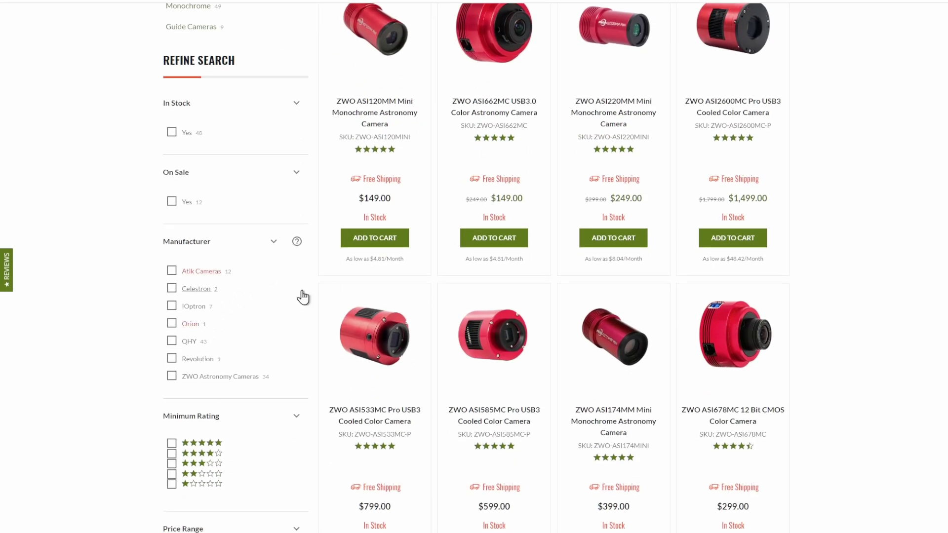
left_click(171, 375)
left_click(171, 381)
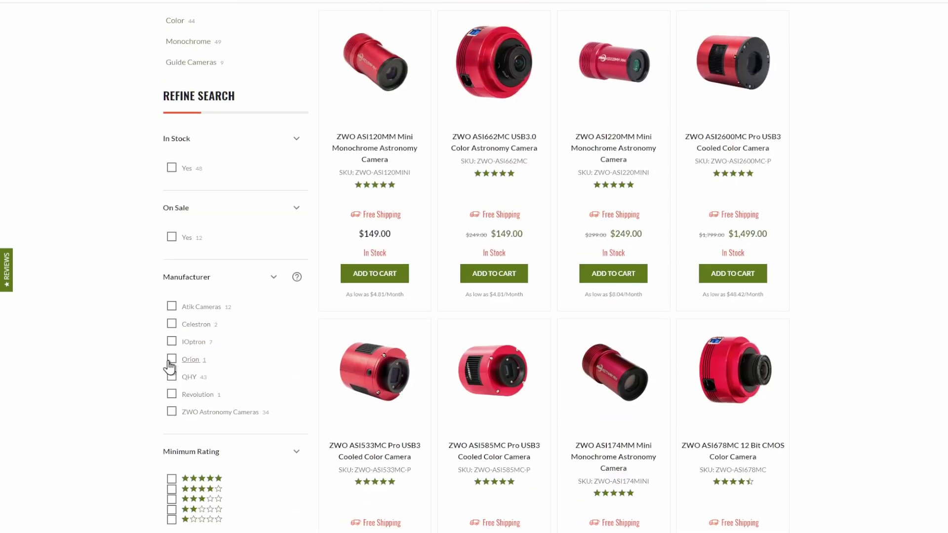
left_click(171, 376)
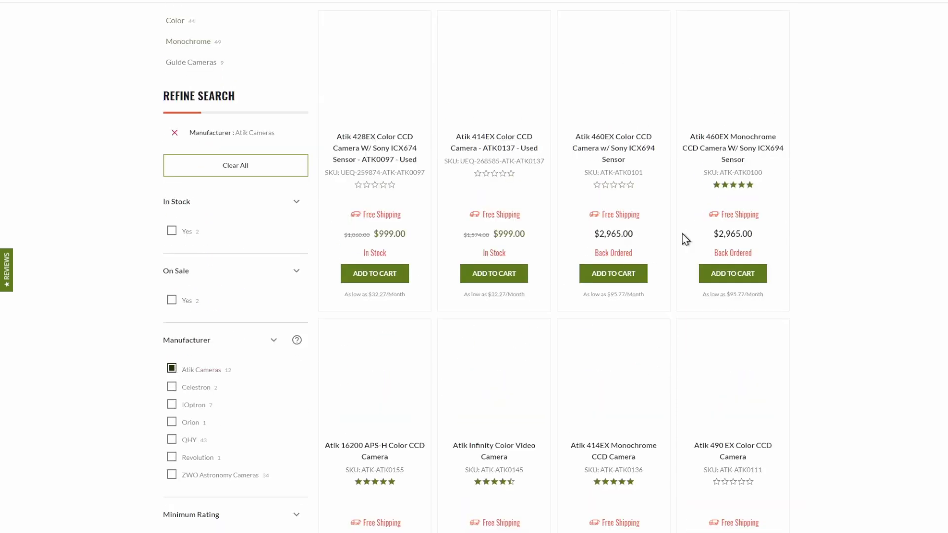
scroll(730, 200, "down", 2)
scroll(729, 200, "down", 2)
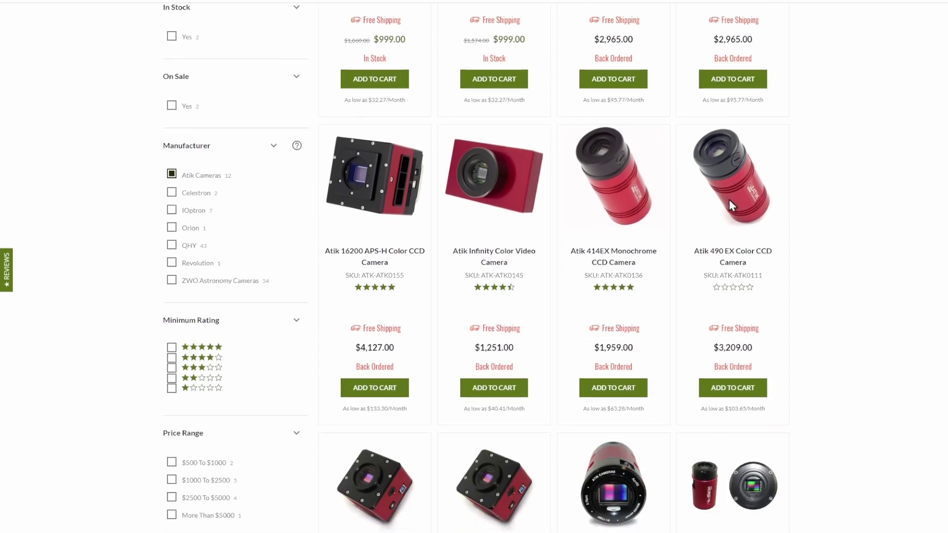
scroll(729, 200, "down", 2)
scroll(732, 201, "down", 2)
scroll(733, 201, "down", 2)
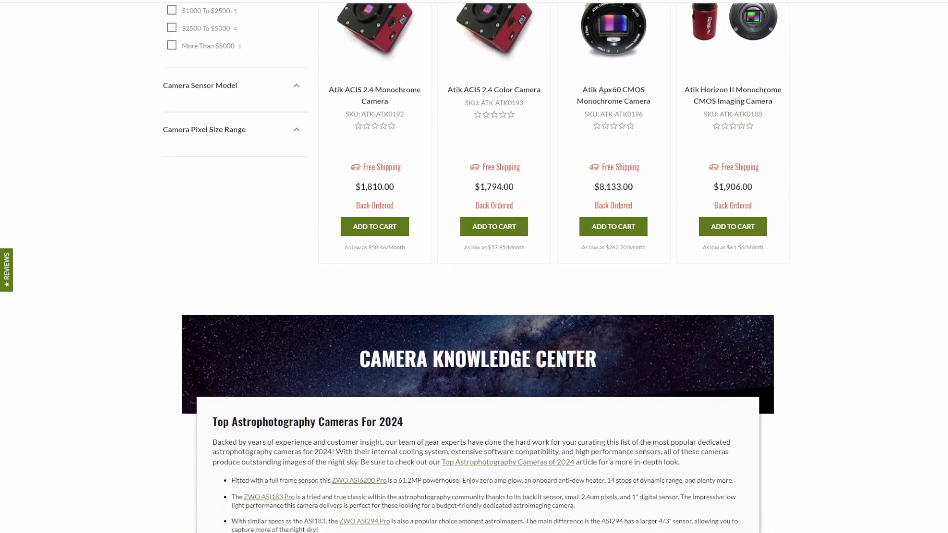